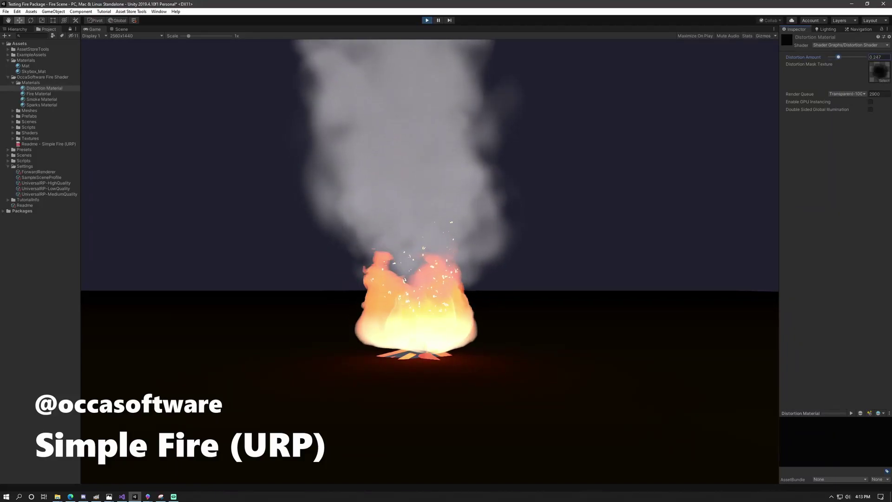
Step: Lower distortion amount to about 0.35, then set Fire Material alpha to 0.037 with Toonify off
left_click_drag(864, 56, 842, 57)
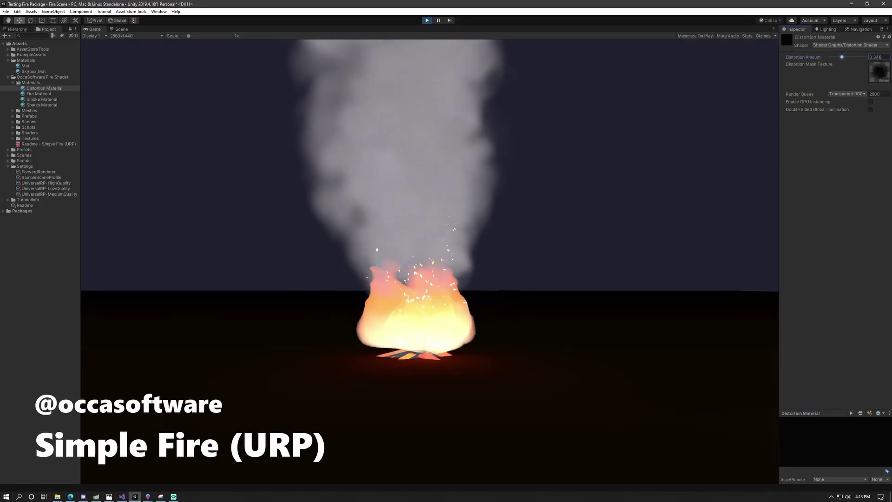
left_click(38, 93)
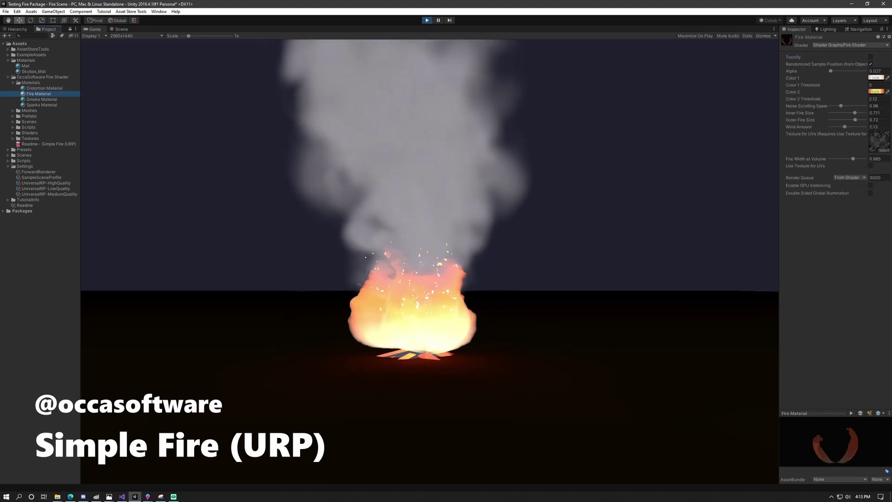
type("1")
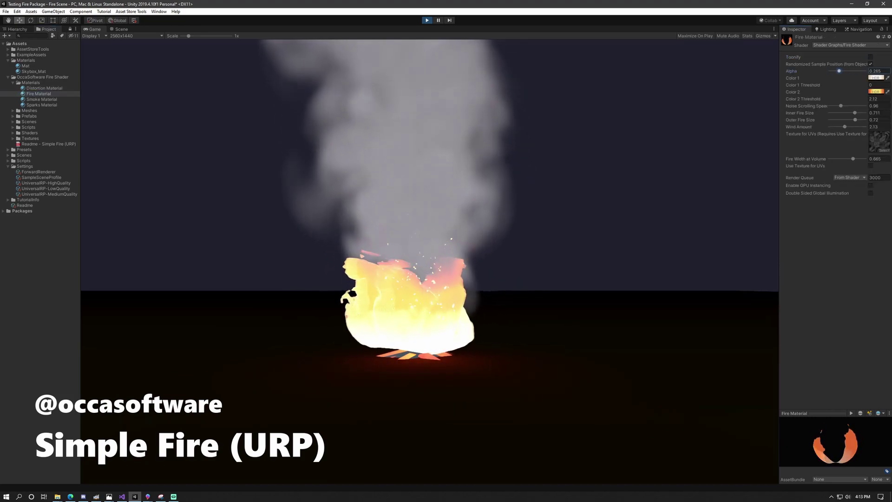
type("0.017")
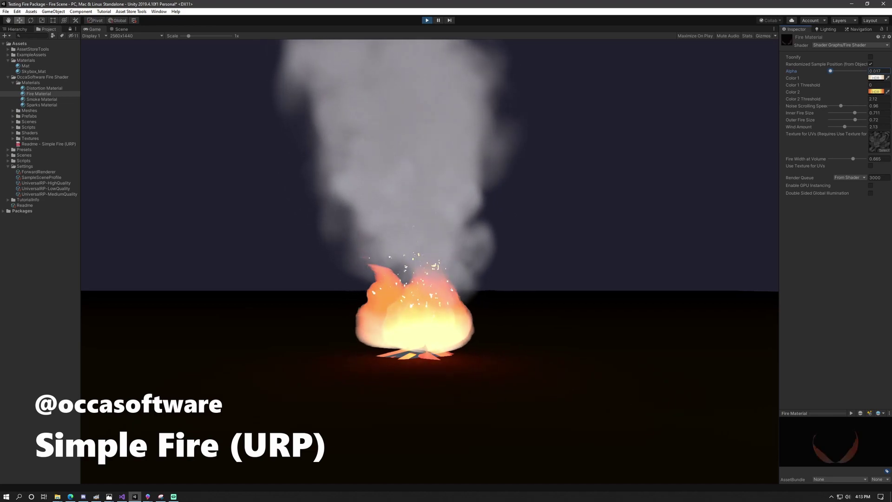
left_click_drag(830, 71, 833, 70)
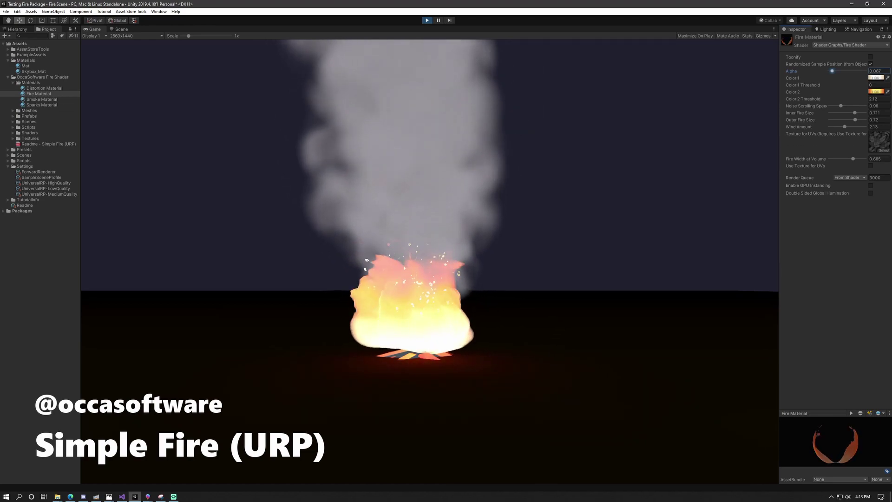
left_click(870, 57)
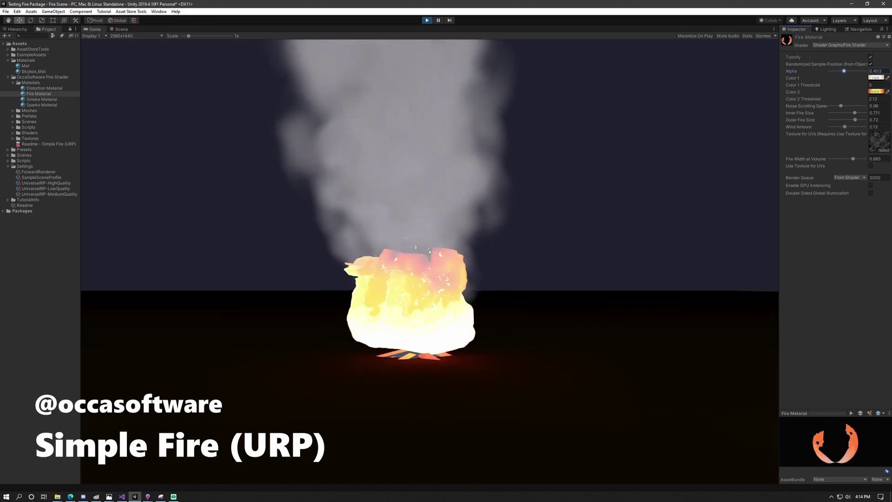
left_click_drag(864, 70, 831, 71)
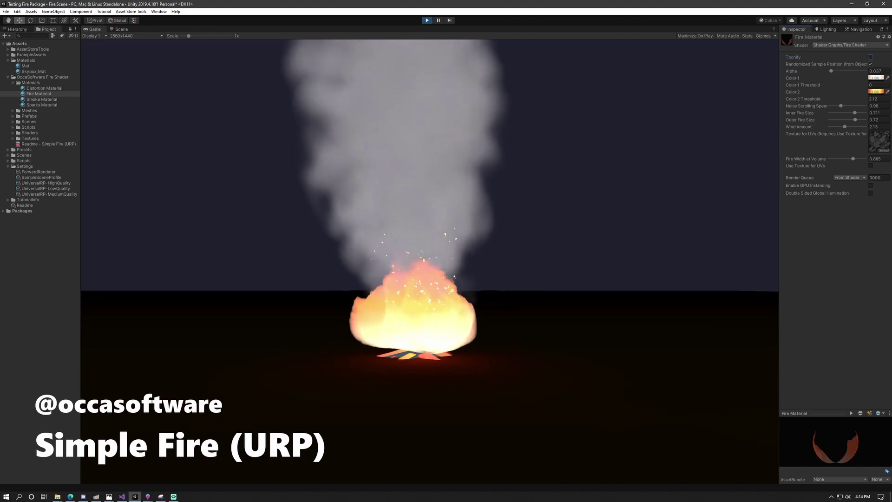
Step: Make the fire's Color 1 yellow in the HDR colour picker
left_click(876, 78)
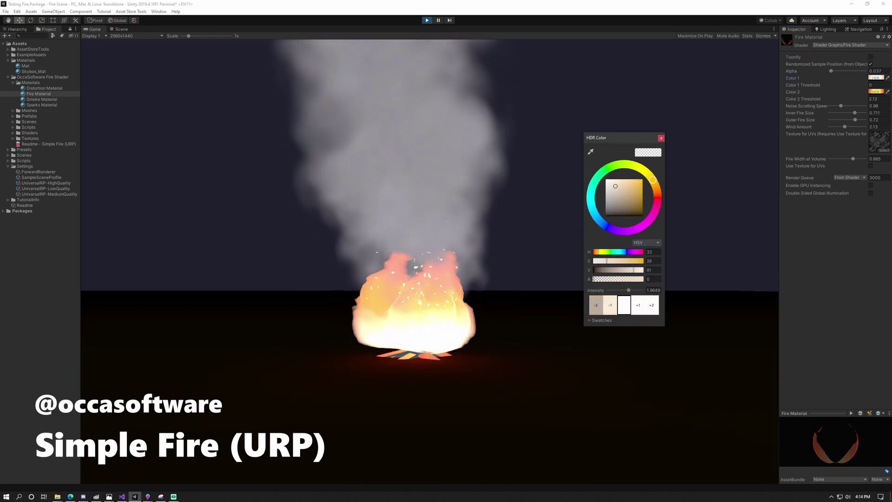
mouse_move(631, 205)
left_mouse_down()
mouse_move(625, 163)
mouse_move(652, 217)
mouse_move(590, 198)
left_mouse_up()
left_click_drag(615, 166, 642, 169)
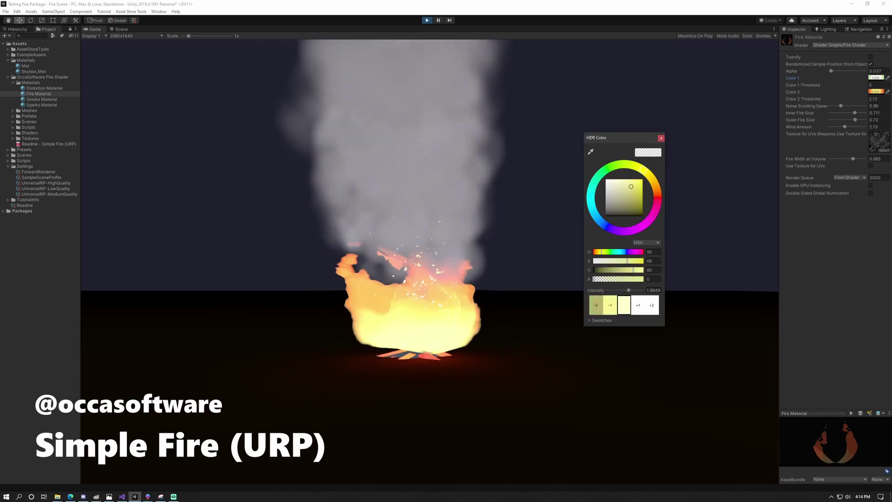
key("Escape")
Step: Shift the fire's Color 2 toward purple
left_click(875, 91)
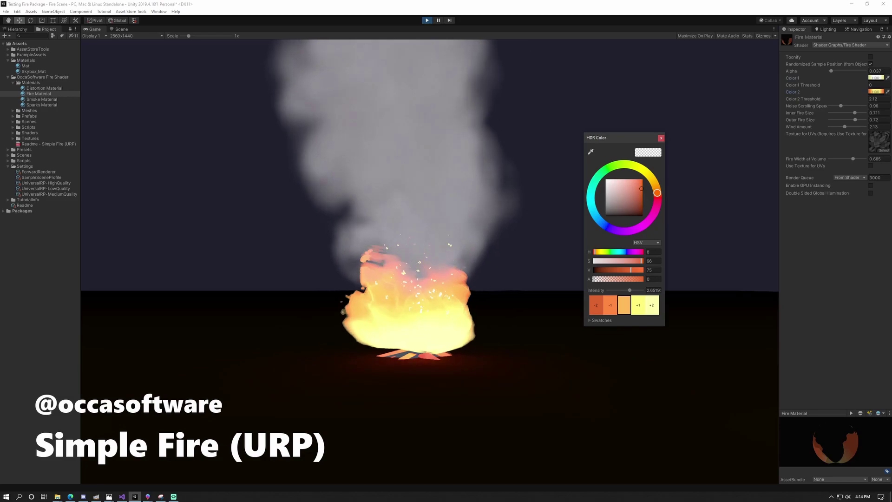
mouse_move(639, 183)
left_mouse_down()
mouse_move(609, 199)
mouse_move(649, 175)
mouse_move(610, 228)
left_mouse_up()
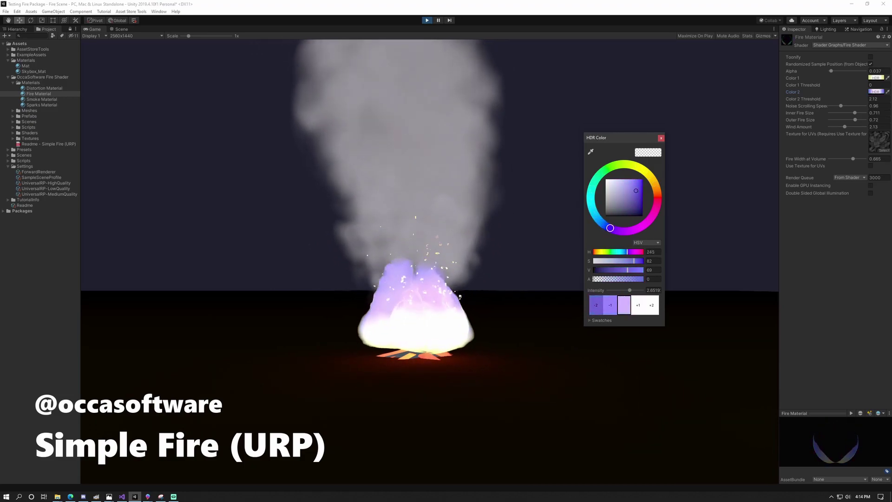
key("Return")
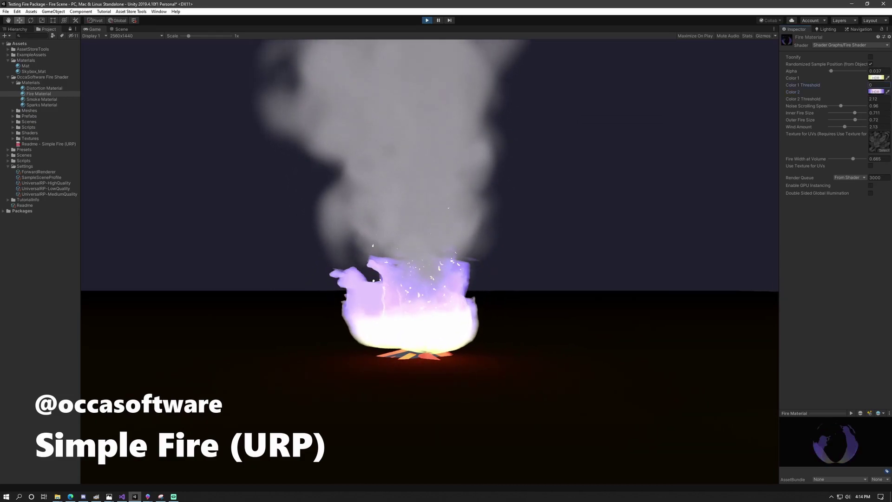
Step: Set Color 1 Threshold to 0.62 and change Color 2 to a pinkish red
type("1.54-0.25")
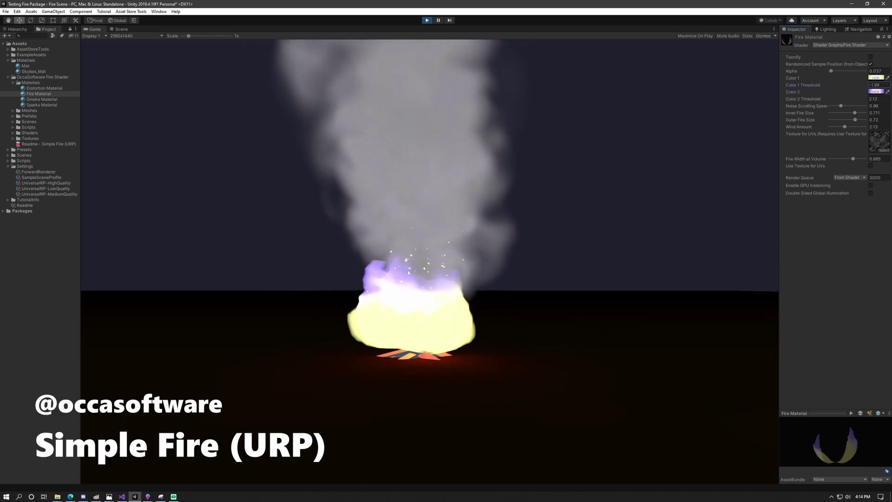
mouse_move(803, 85)
left_mouse_down()
mouse_move(831, 85)
mouse_move(789, 99)
mouse_move(818, 99)
left_mouse_up()
left_click(876, 92)
left_click_drag(609, 225, 657, 198)
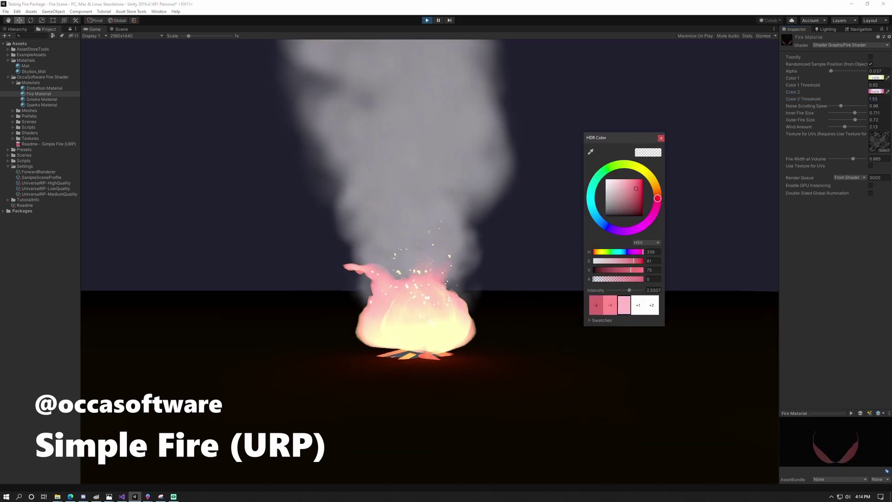
left_click(364, 281)
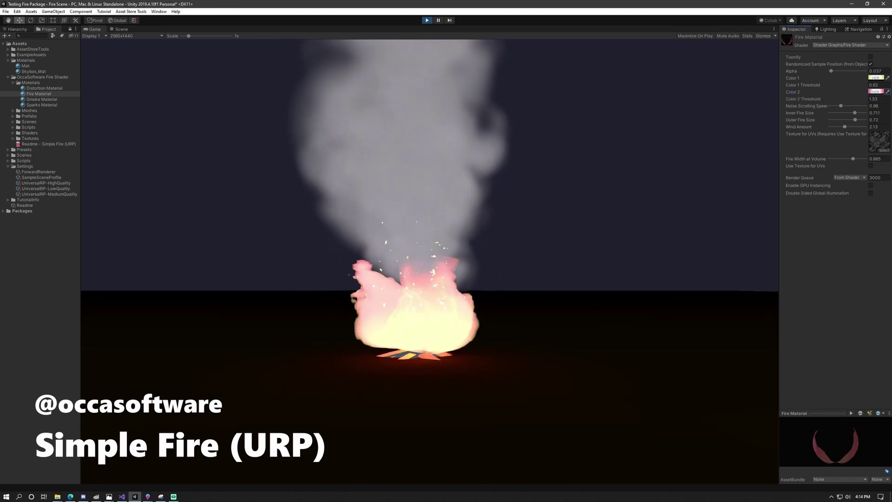
Step: Set Noise Scrolling Speed to 1.43 and Inner Fire Size to 0.394
left_click_drag(837, 106, 832, 105)
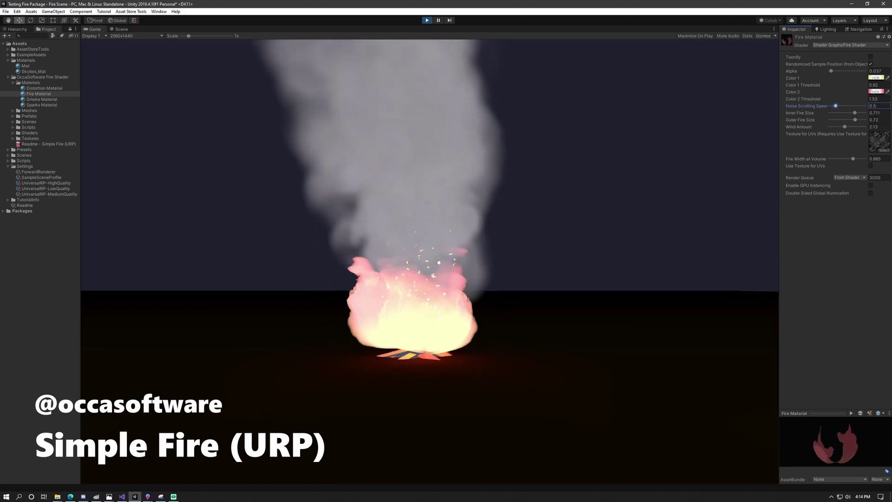
left_click_drag(843, 105, 846, 105)
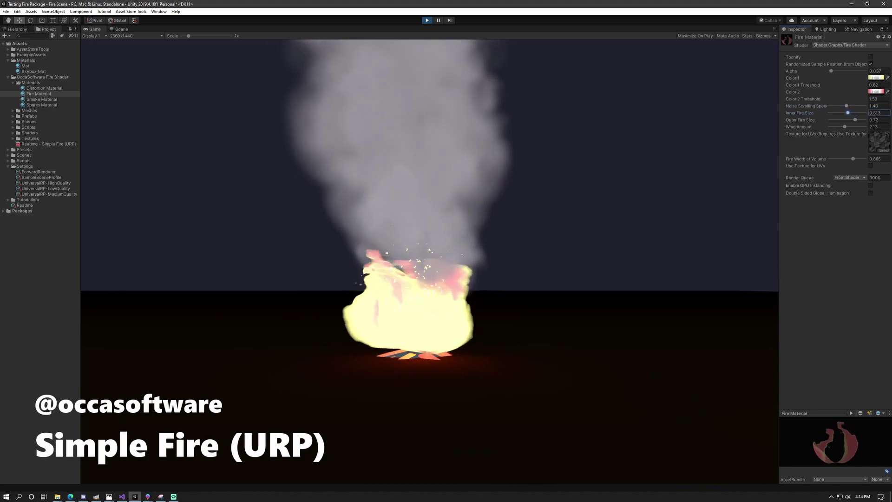
left_click_drag(848, 113, 843, 112)
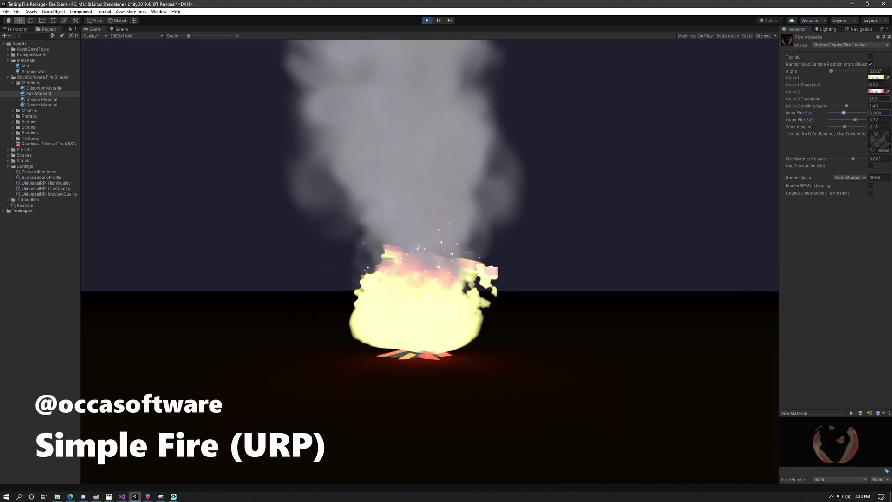
Step: Enter 1 as Color 2's HDR intensity
left_click(875, 91)
left_click(653, 290)
type("1")
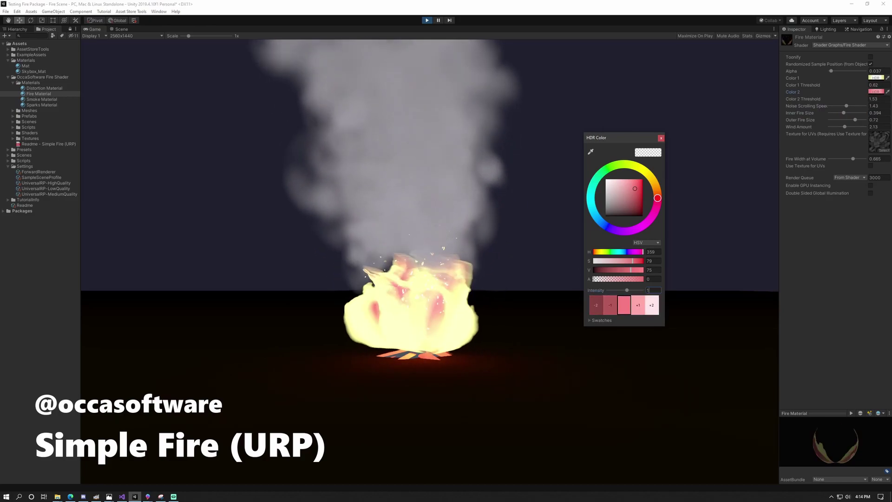
Step: Close the colour picker and set Color 1 Threshold to 0
left_click(876, 78)
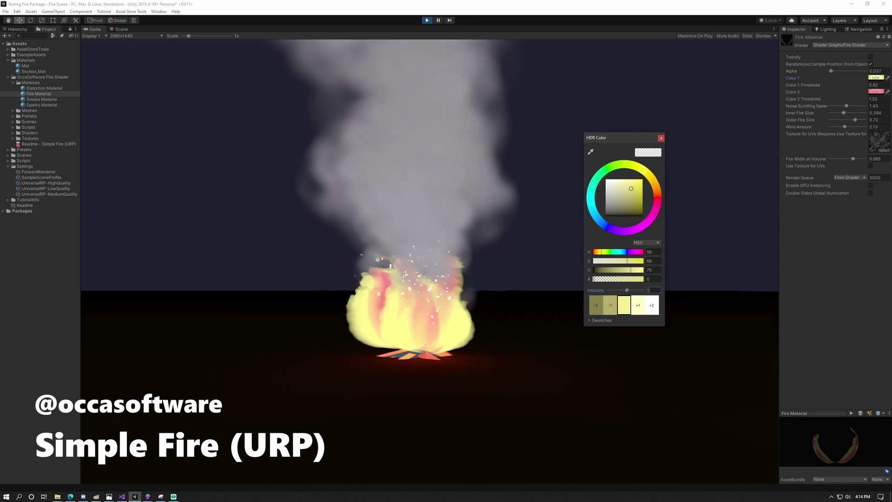
key("Return")
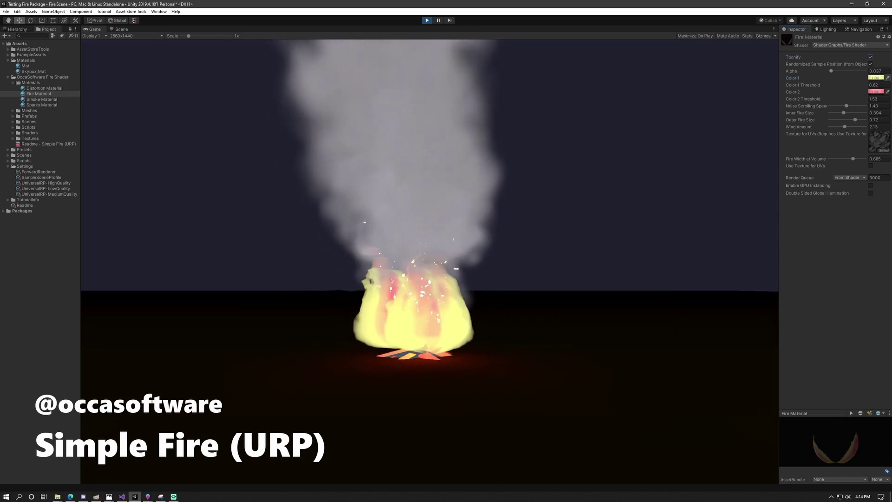
type("0")
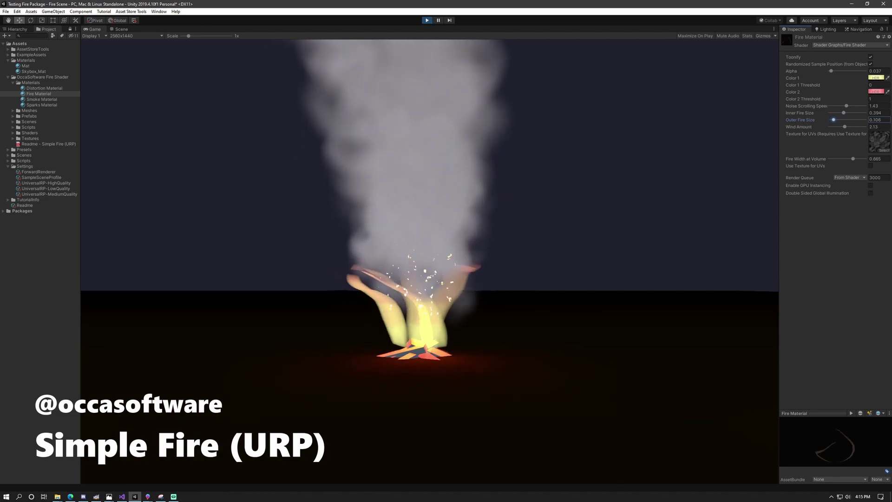
Step: Set Wind Amount to 2.53, Inner Fire Size to 0.572 and Outer Fire Size to 0.602
left_click_drag(834, 120, 837, 120)
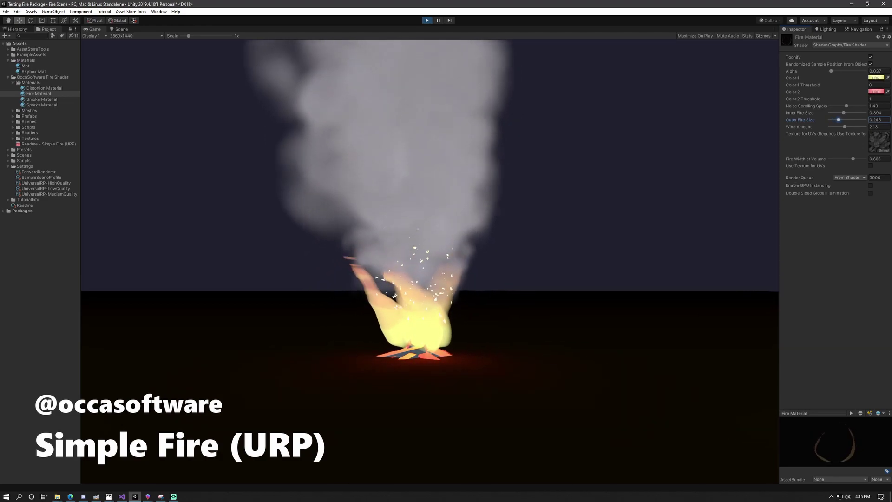
key("ctrl+4")
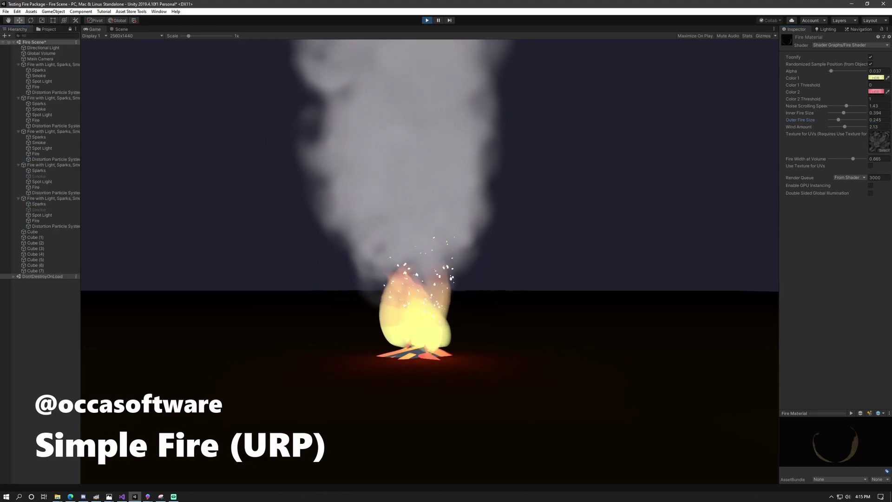
key("ctrl+5")
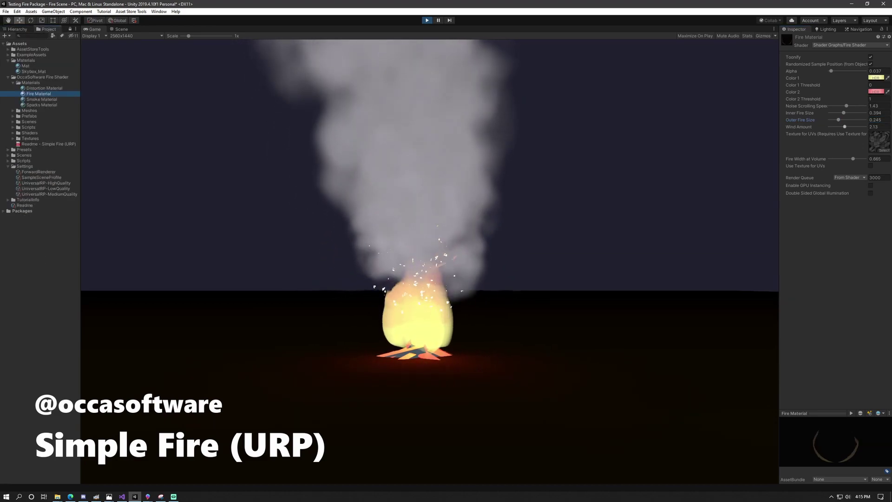
left_click_drag(845, 126, 837, 127)
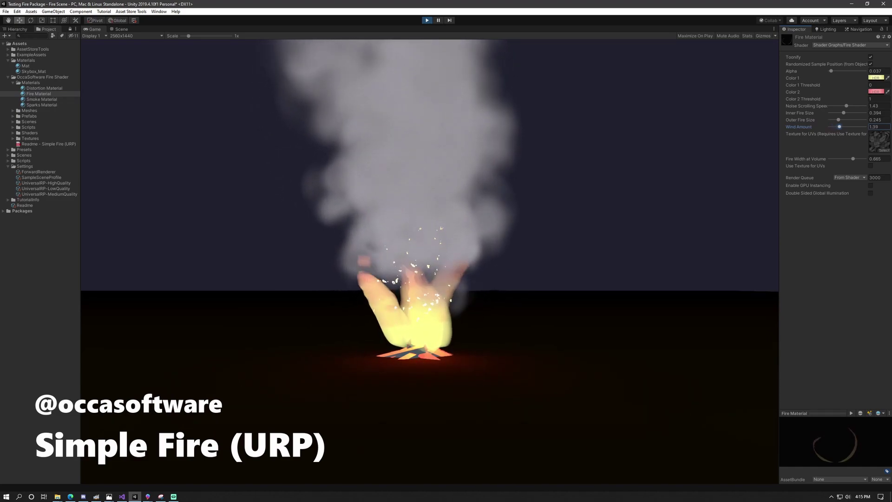
left_click_drag(845, 127, 847, 126)
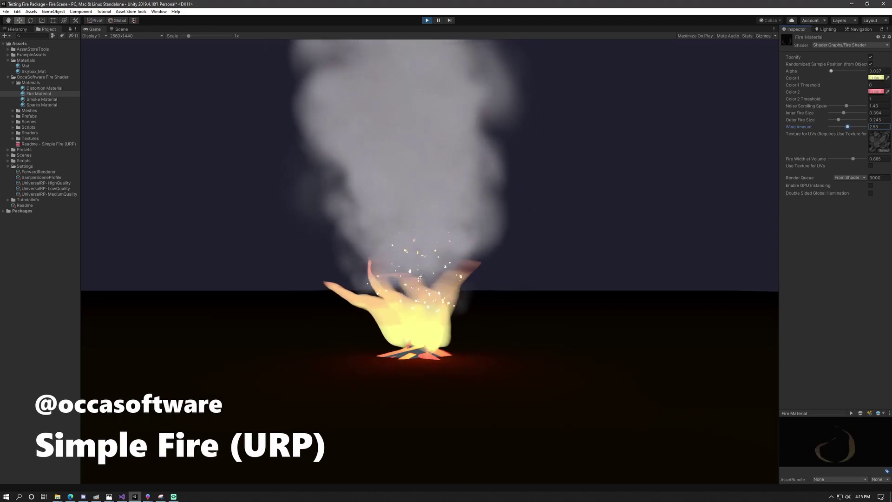
left_click_drag(843, 113, 850, 120)
Step: Lower wind amount to 0.69 and fire width, enable UV texturing, and set alpha to 0.039
left_click_drag(831, 71, 842, 71)
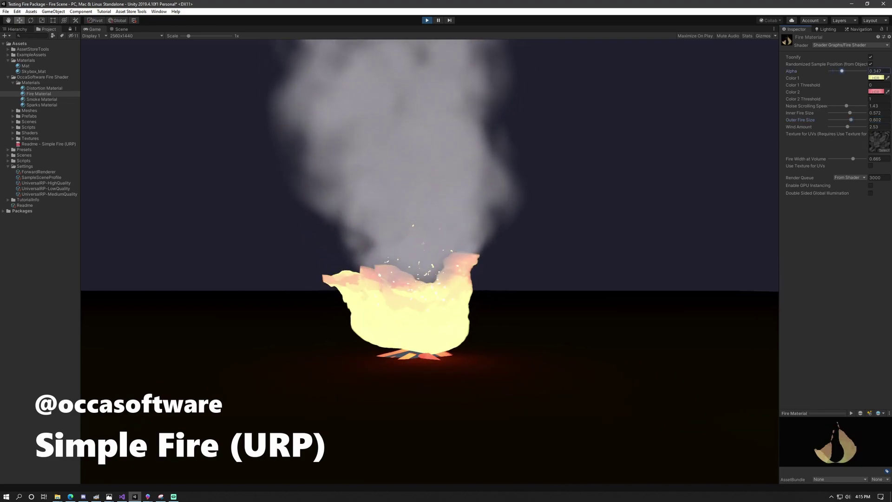
left_click(852, 158)
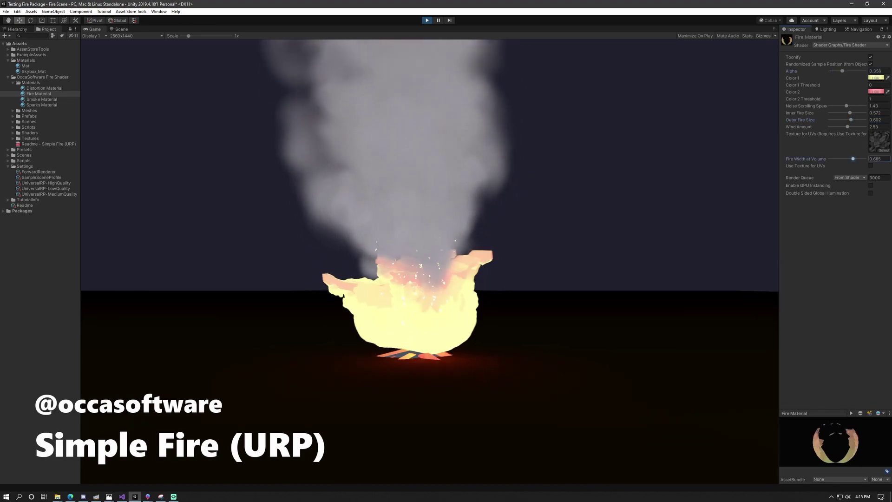
left_click_drag(836, 127, 835, 126)
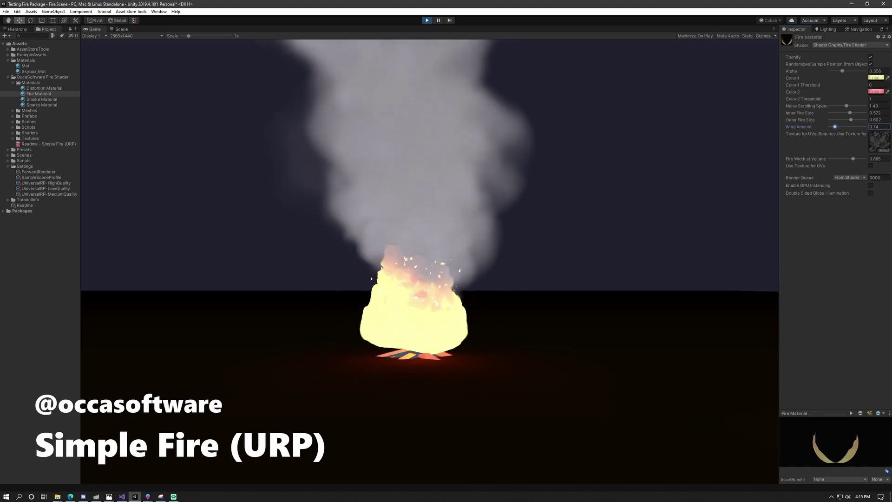
left_click_drag(853, 159, 834, 159)
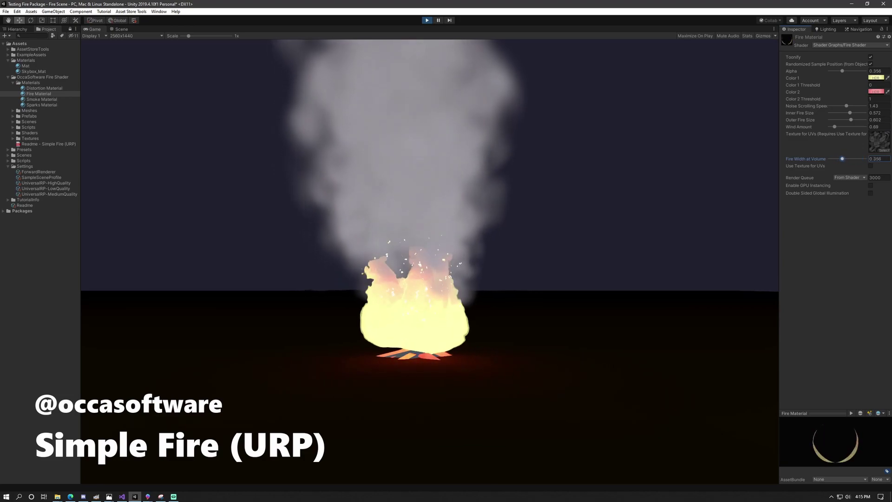
left_click(870, 166)
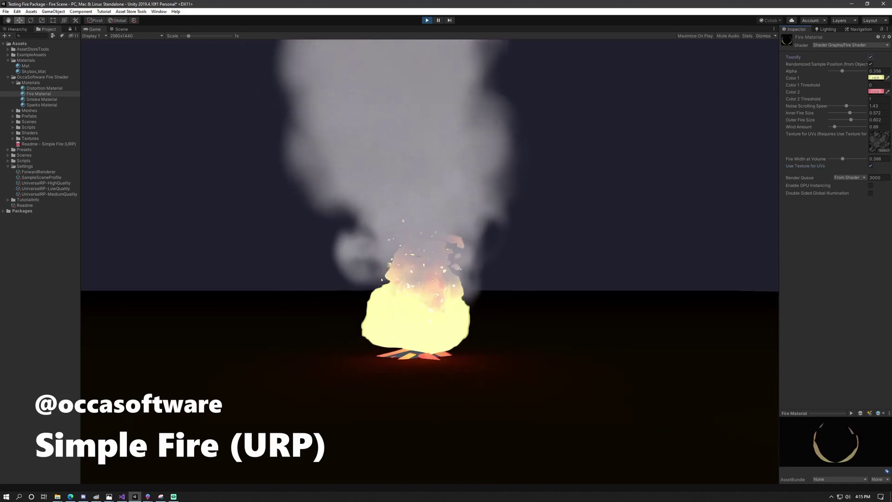
left_click_drag(840, 71, 831, 71)
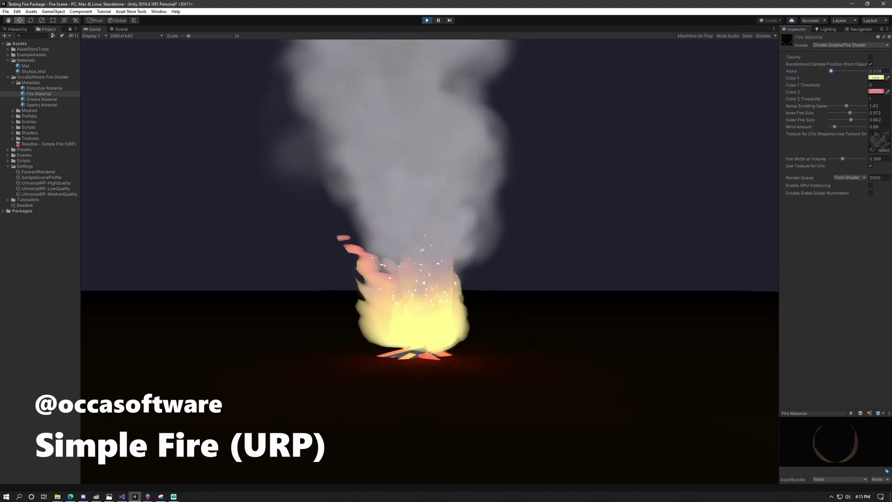
Step: Tint the Smoke Material's colour a muted dusty rose in the HDR picker
left_click(42, 99)
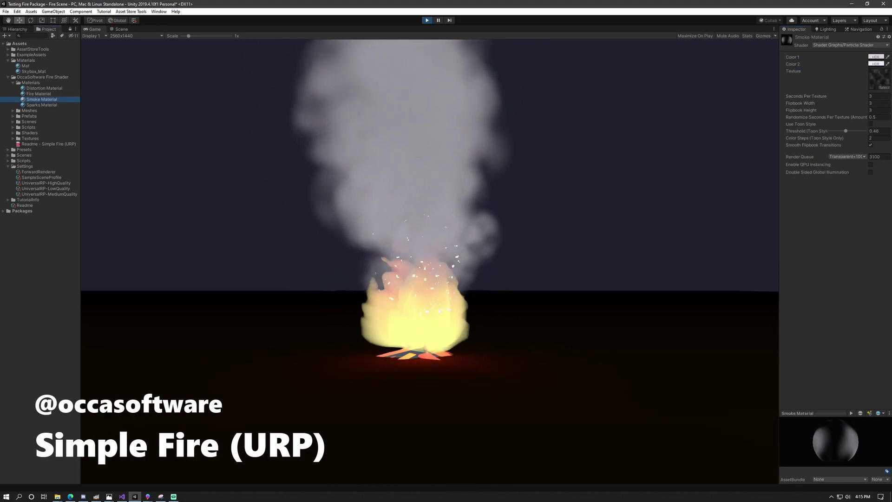
left_click(876, 57)
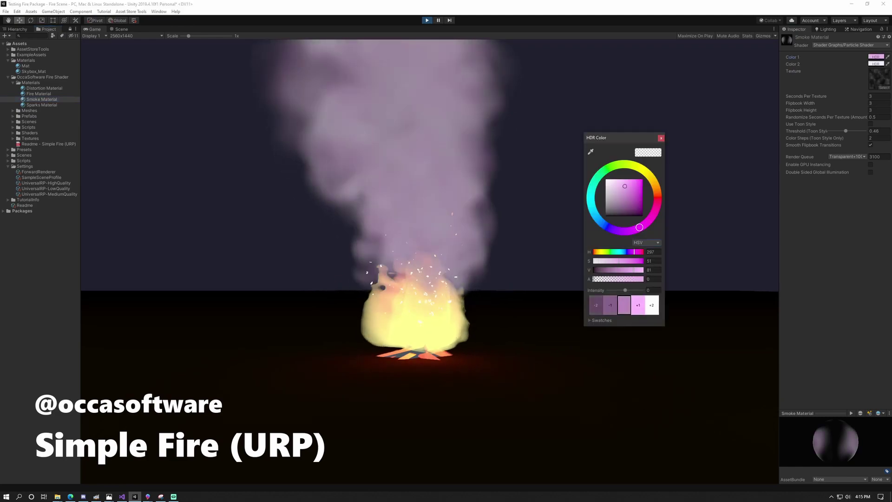
mouse_move(625, 195)
left_mouse_down()
mouse_move(608, 212)
mouse_move(613, 197)
left_mouse_up()
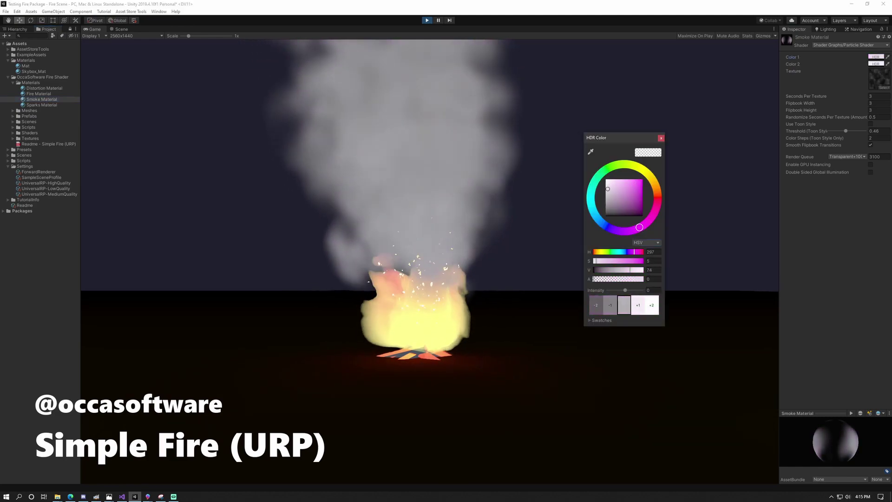
left_click_drag(639, 228, 654, 211)
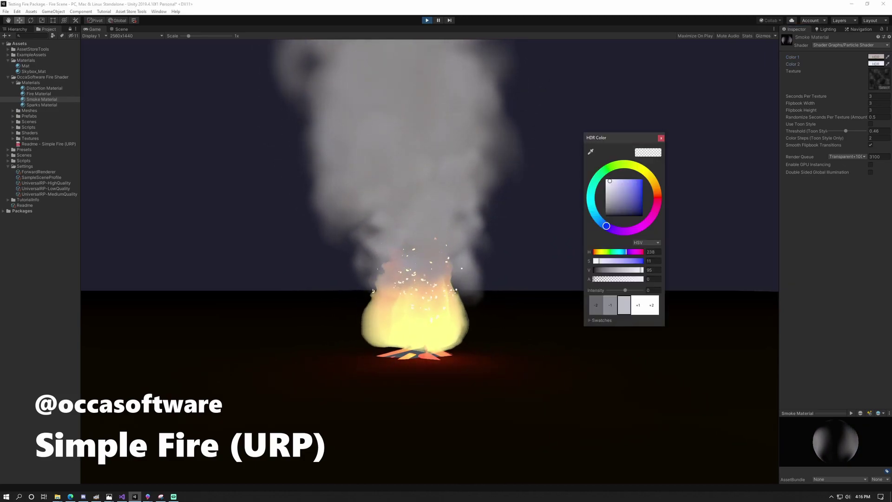
mouse_move(609, 181)
left_mouse_down()
mouse_move(619, 192)
mouse_move(657, 194)
left_mouse_up()
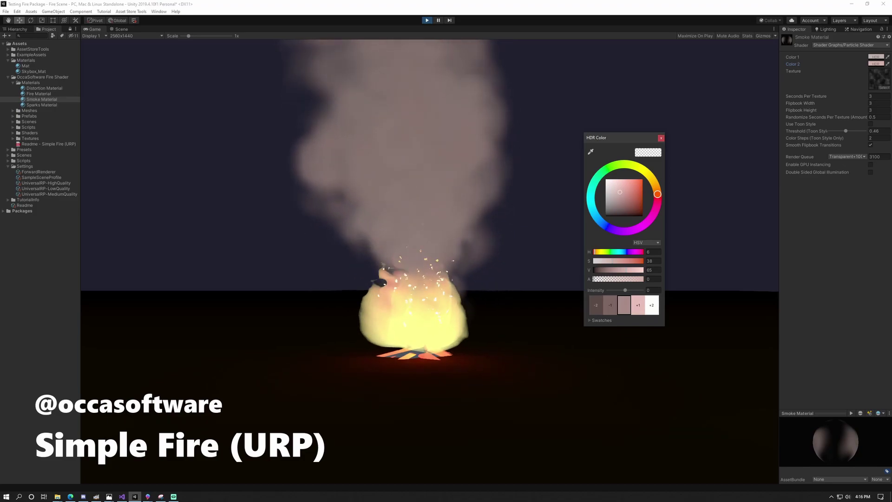
key("Escape")
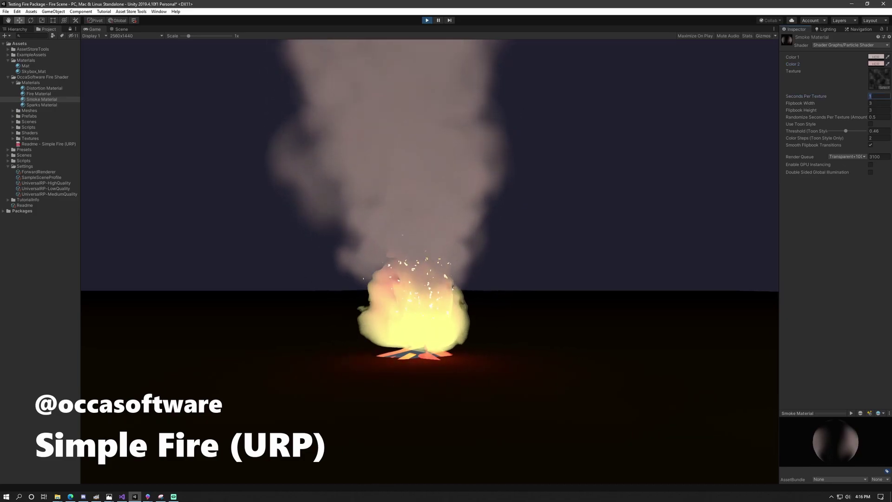
type("10")
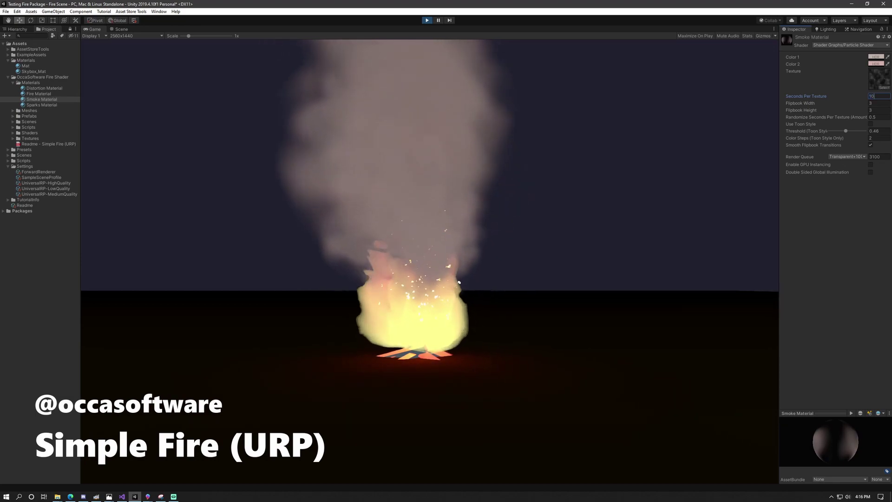
key("BackSpace")
key("BackSpace")
type("50")
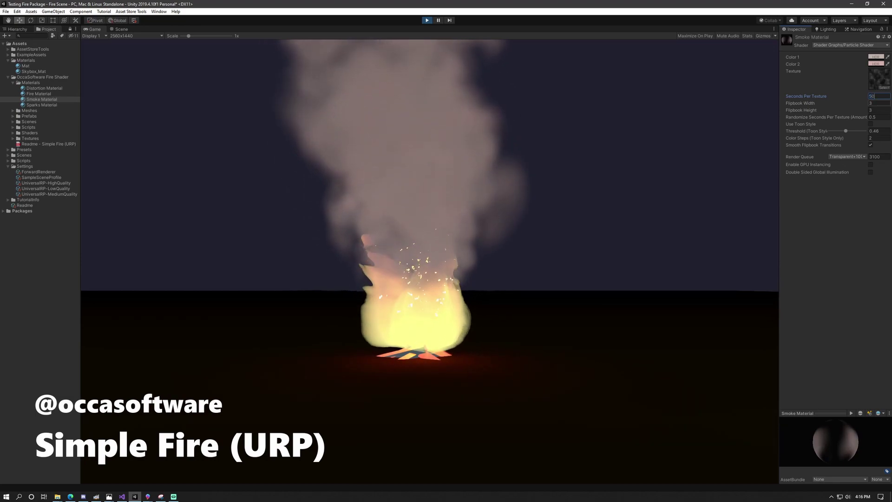
key("BackSpace")
key("BackSpace")
type("1")
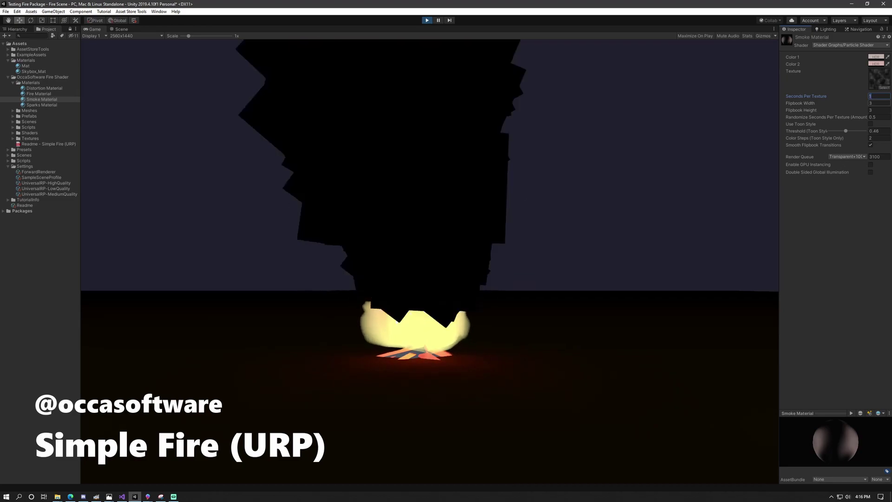
type(".5")
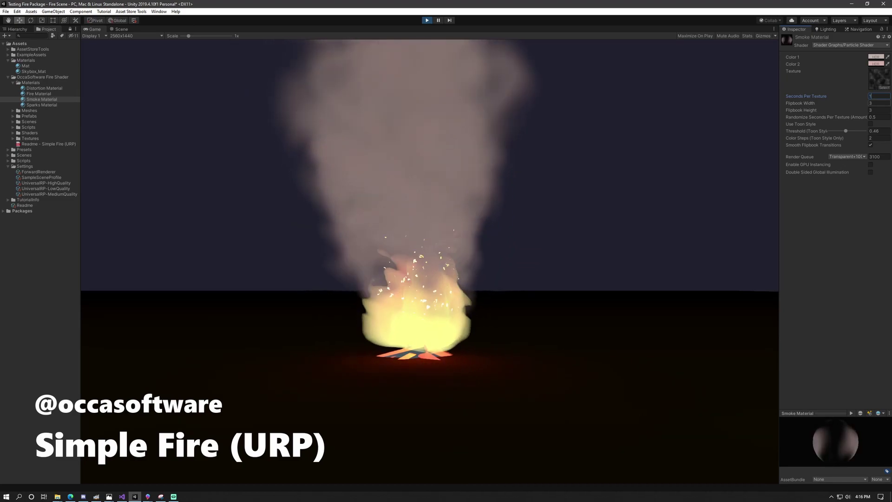
key("BackSpace")
key("BackSpace")
type("1")
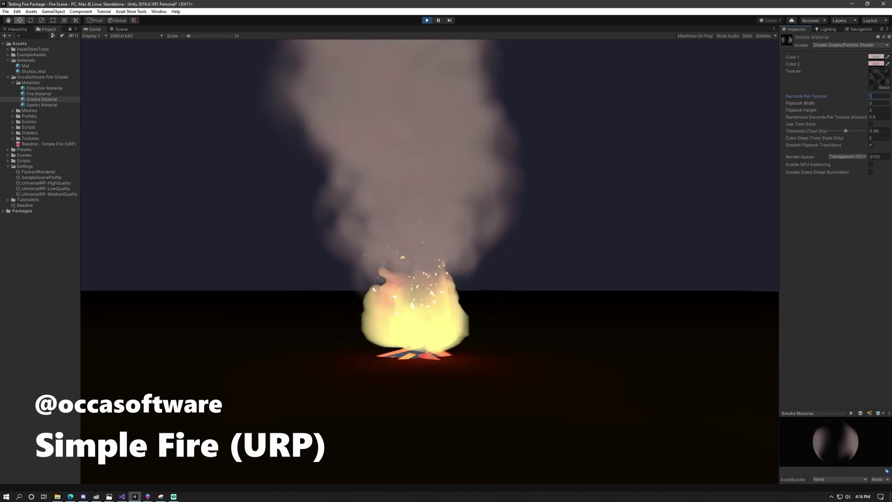
left_click(878, 117)
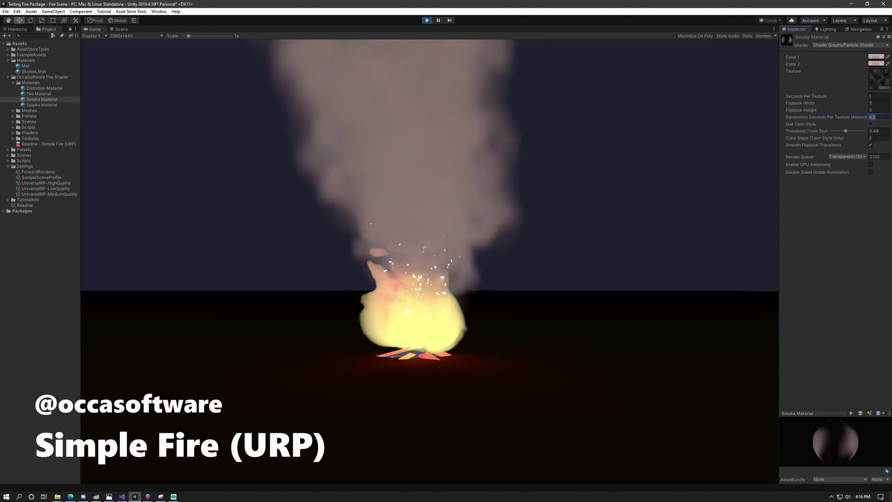
Step: Try the smoke's toon style, adjusting its threshold and disabling smooth flipbook transitions
left_click(870, 124)
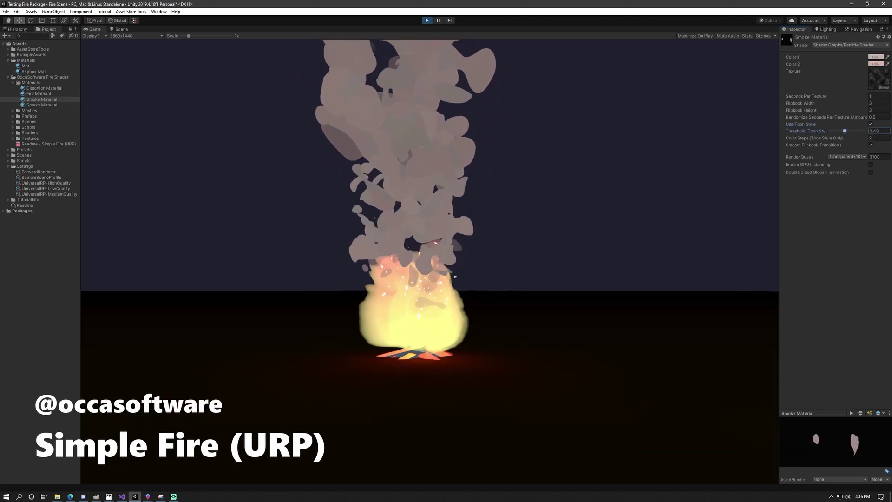
left_click_drag(846, 131, 845, 131)
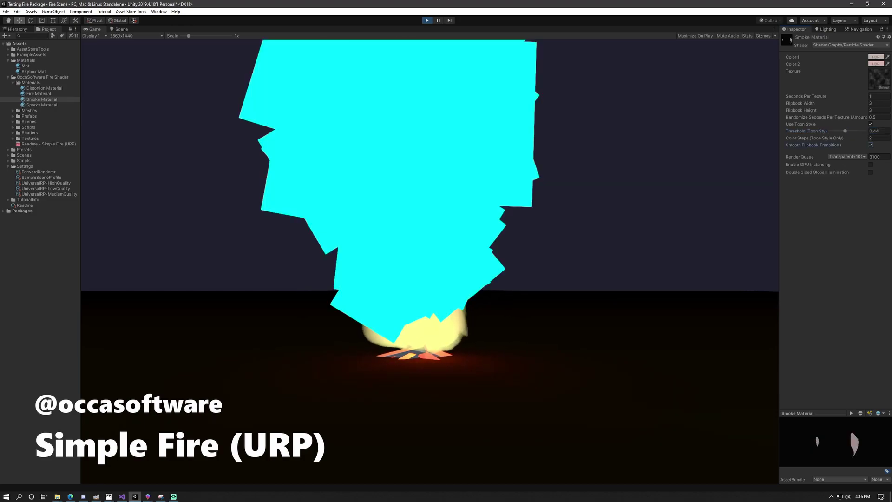
left_click(871, 145)
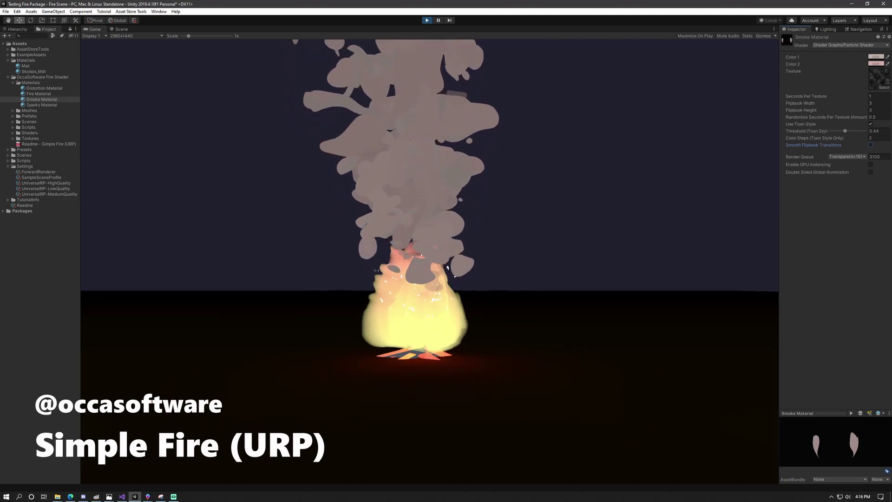
Step: Set Seconds Per Texture to 2, re-enable smooth transitions and turn Toon Style off
left_click(878, 97)
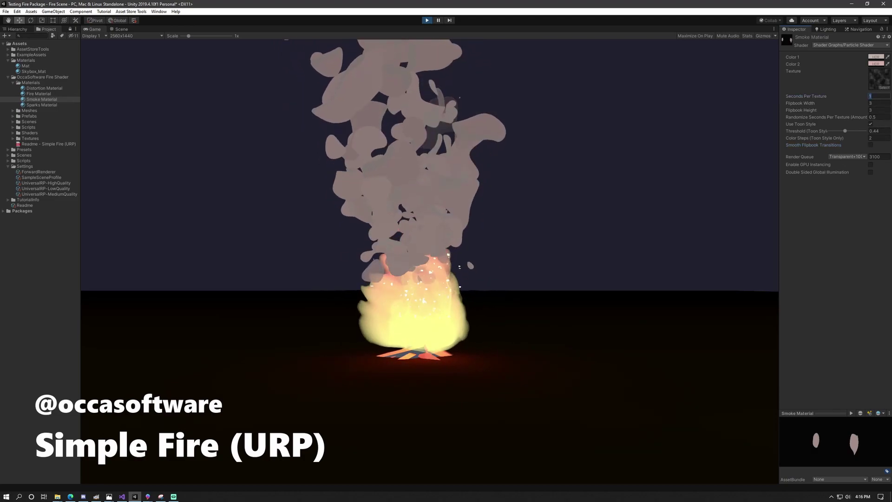
type("2")
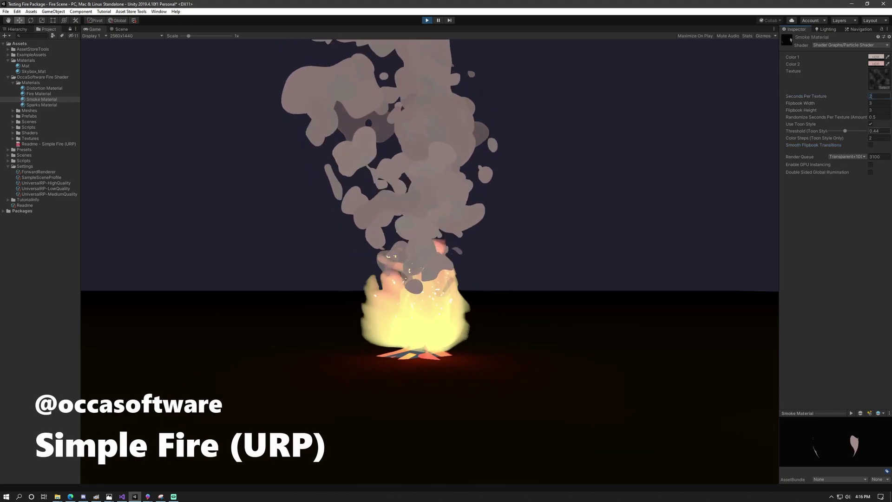
left_click(871, 145)
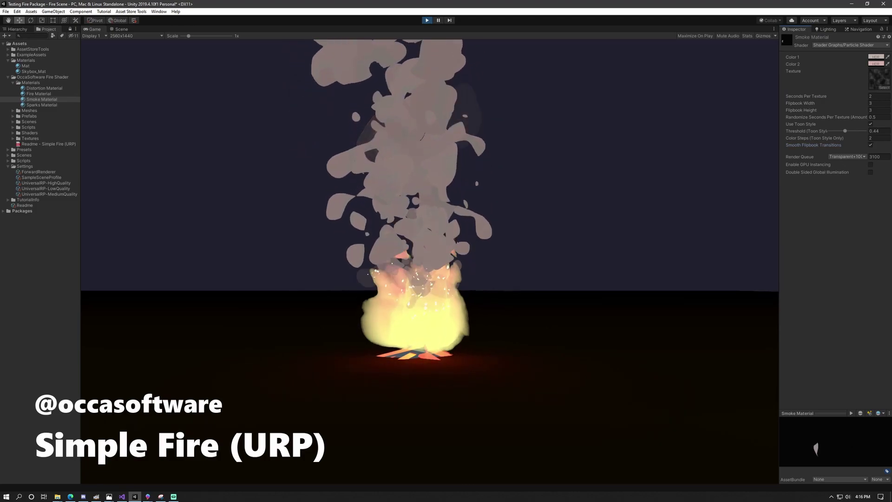
left_click(41, 99)
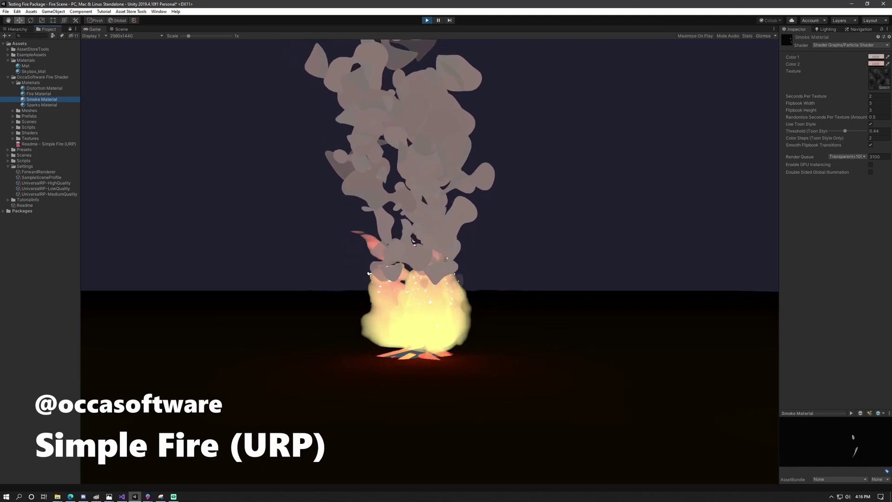
left_click(870, 124)
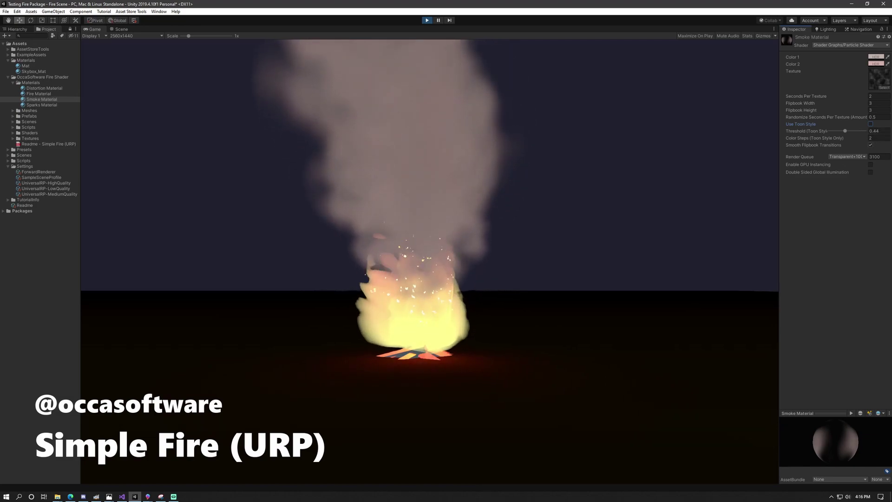
Step: Recolour the Sparks Material's Color 1 and Color 2 orange with adjusted HDR intensity
left_click(878, 96)
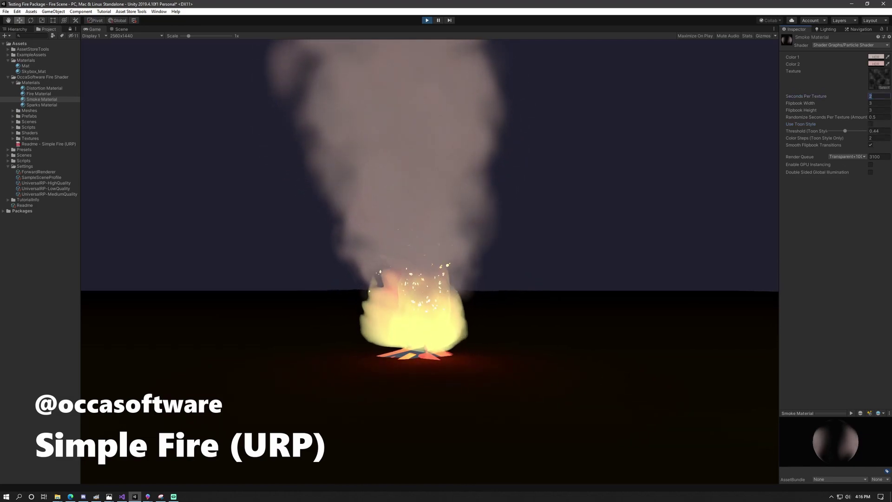
type("3")
left_click(41, 105)
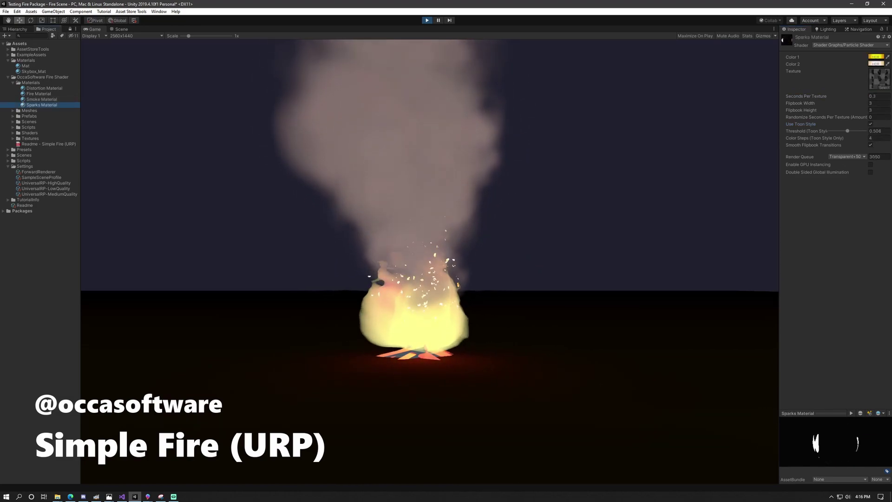
left_click(876, 57)
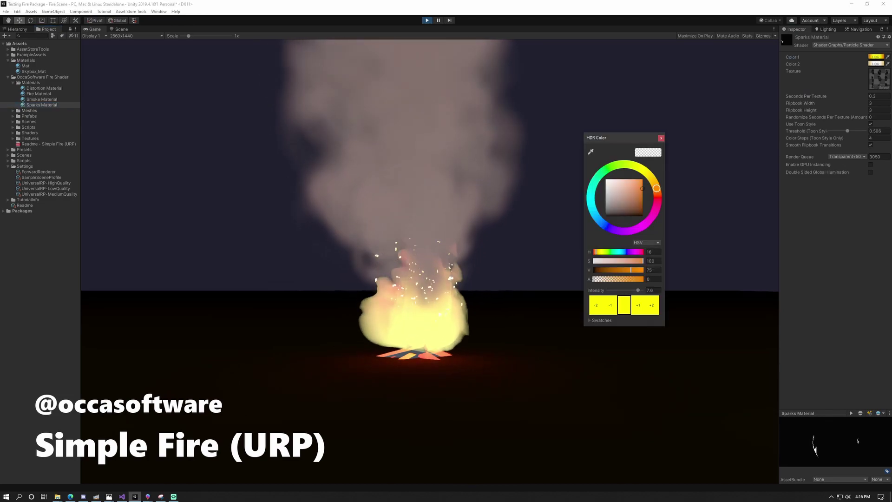
mouse_move(635, 290)
left_mouse_down()
mouse_move(611, 290)
mouse_move(628, 290)
left_mouse_up()
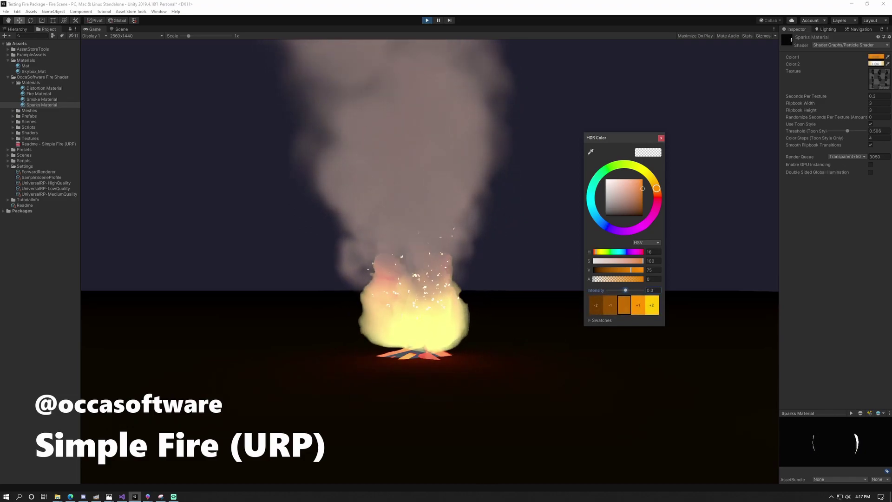
left_click(661, 138)
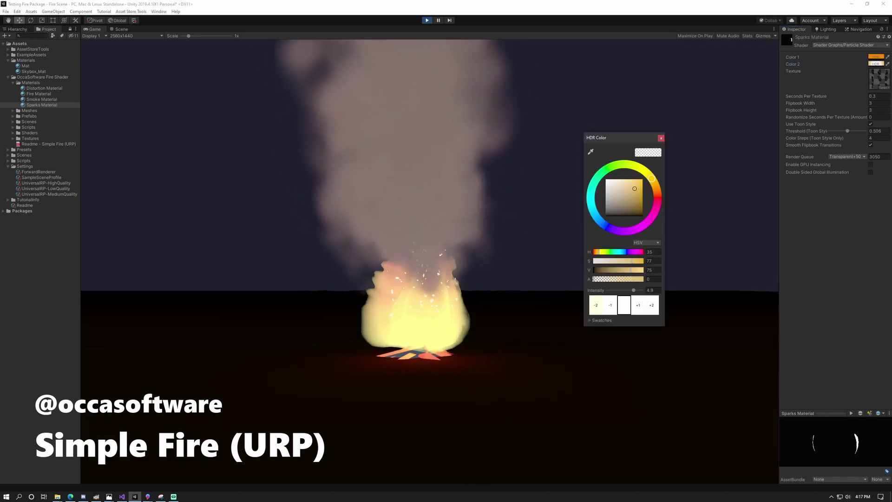
left_click_drag(633, 290, 631, 290)
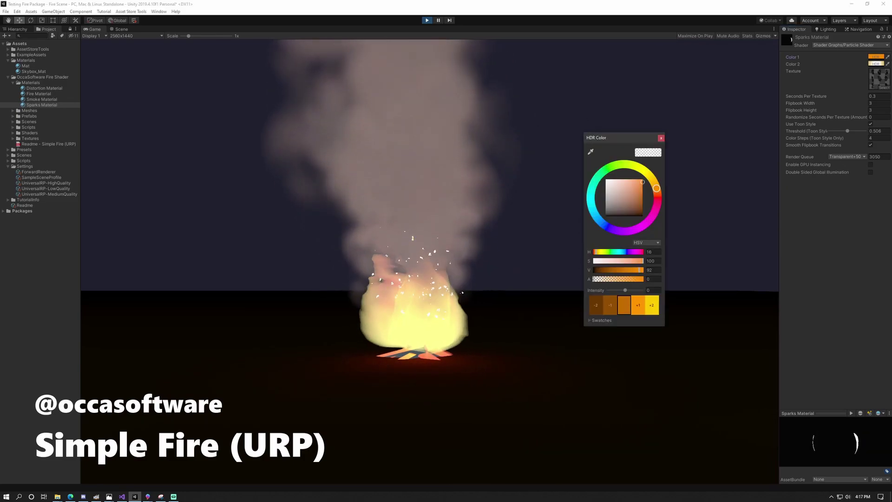
left_click_drag(624, 290, 642, 290)
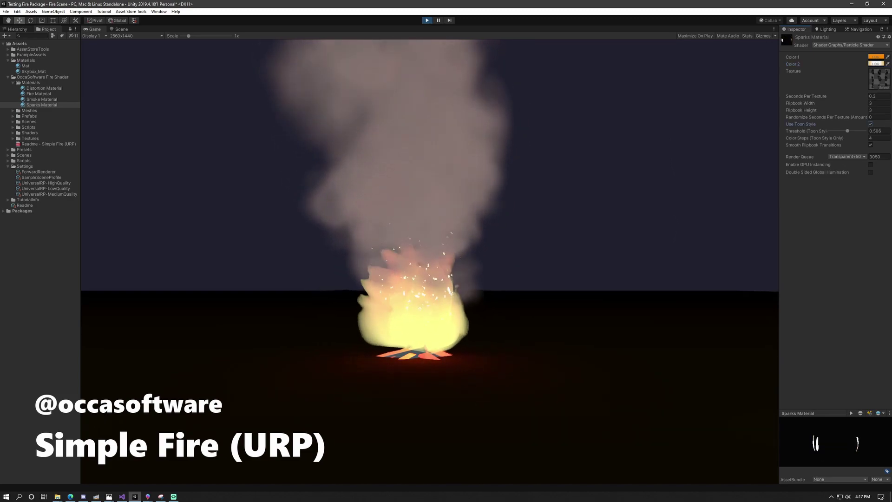
Step: Turn off the sparks' Smooth Flipbook Transitions, toggling Use Toon Style around it
left_click(870, 124)
left_click(870, 144)
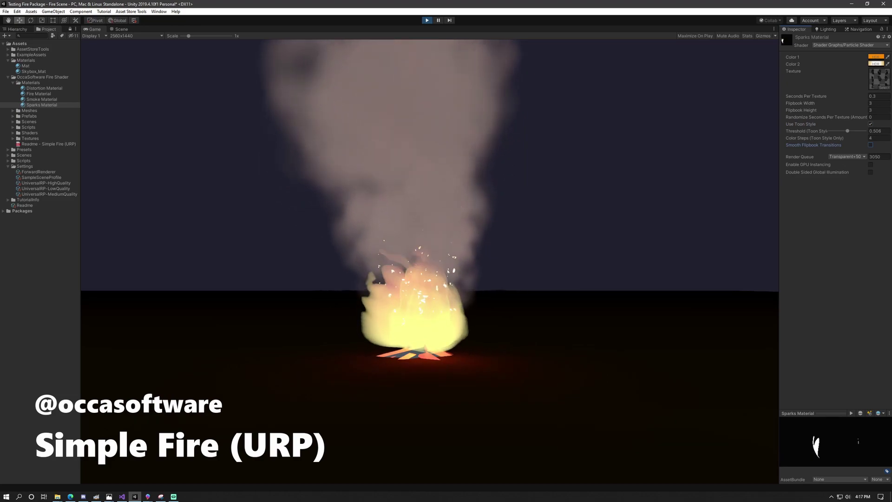
left_click(870, 124)
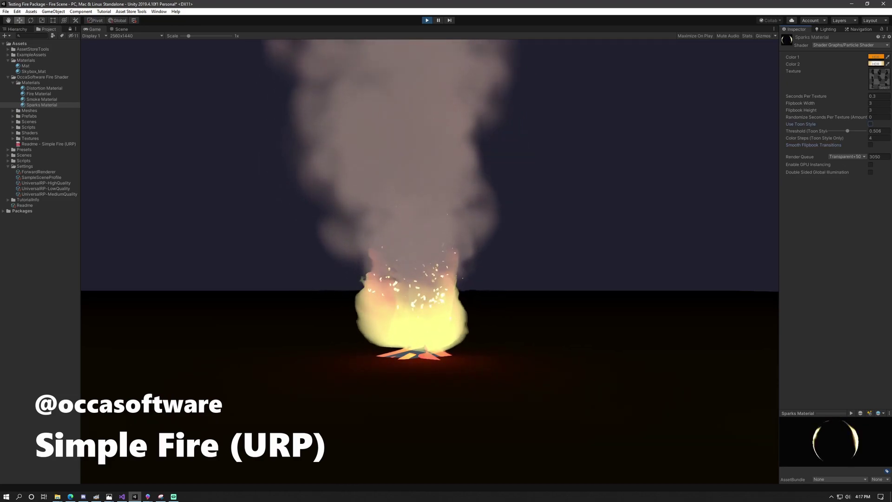